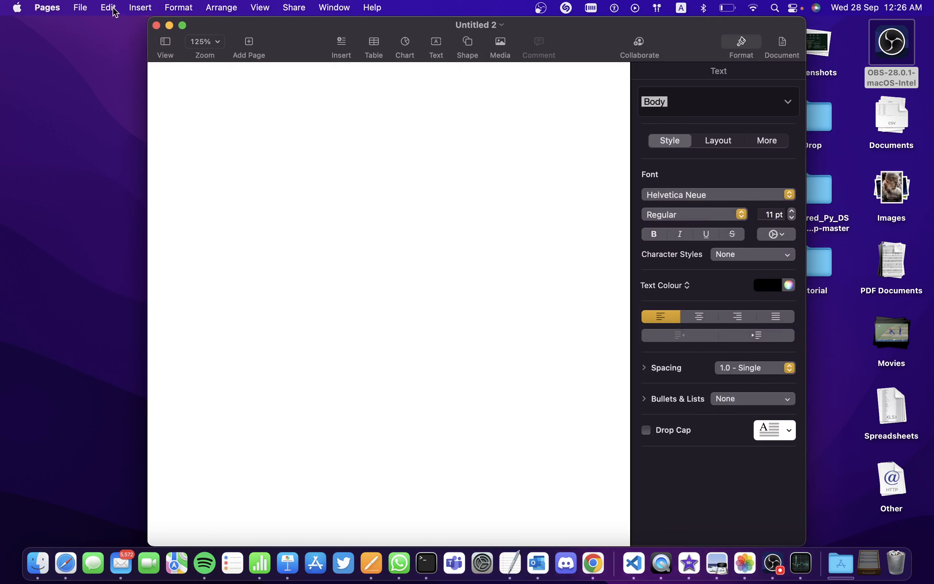
Step: Convert the word-processing document to a page layout document and show its window in full screen
click(85, 7)
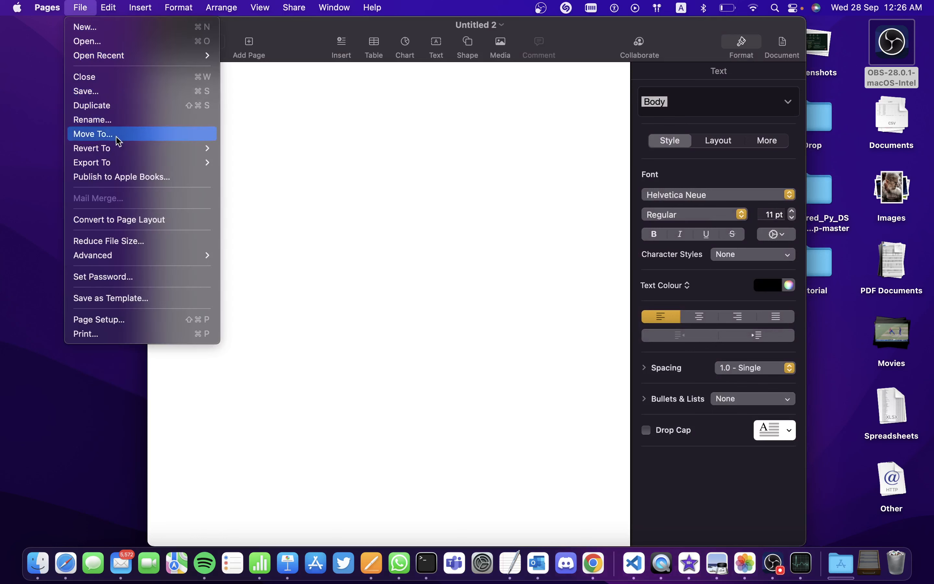
click(115, 219)
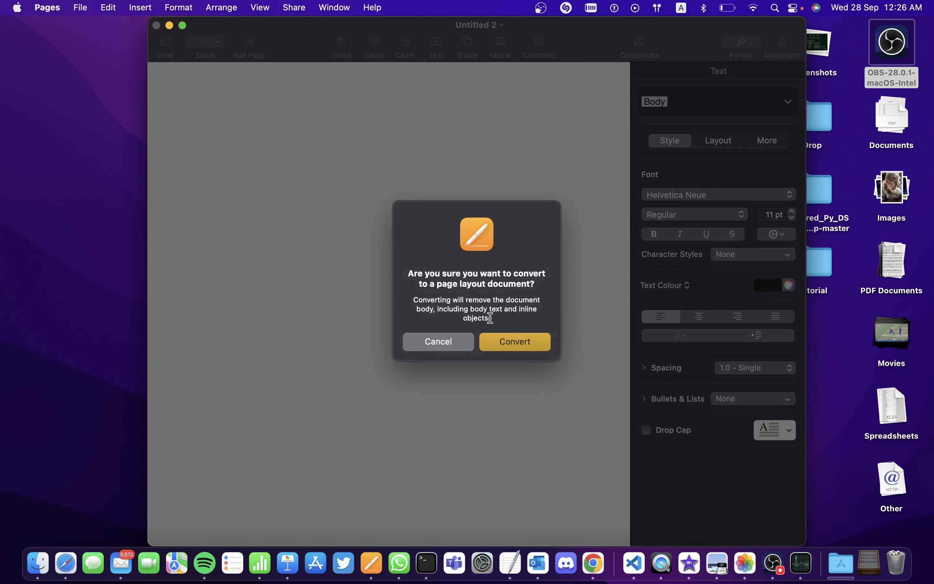
click(535, 347)
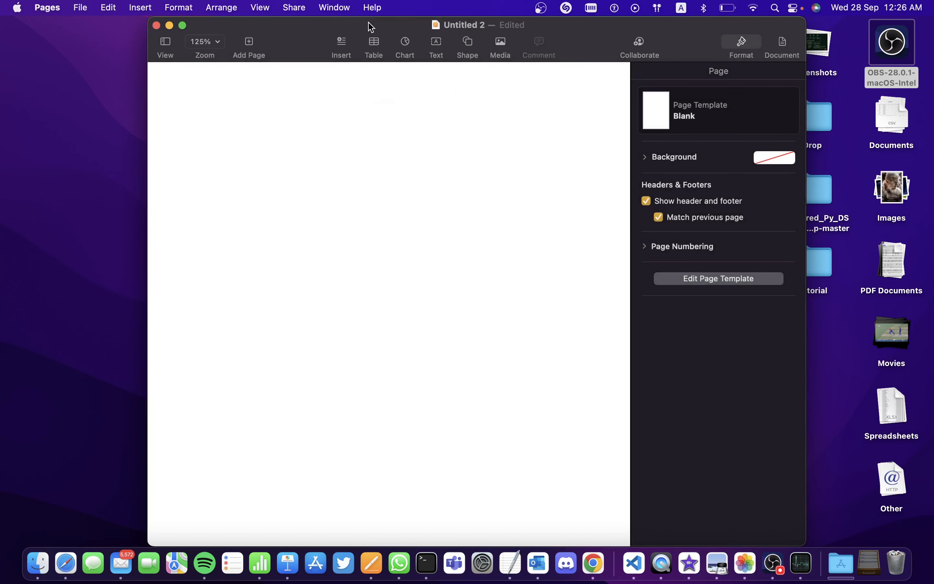
drag(389, 33, 373, 32)
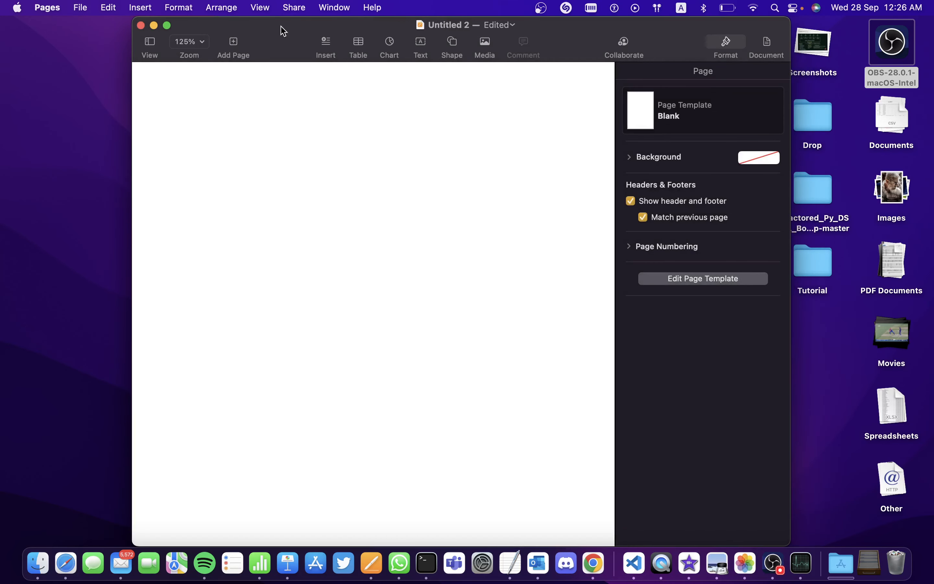
click(168, 26)
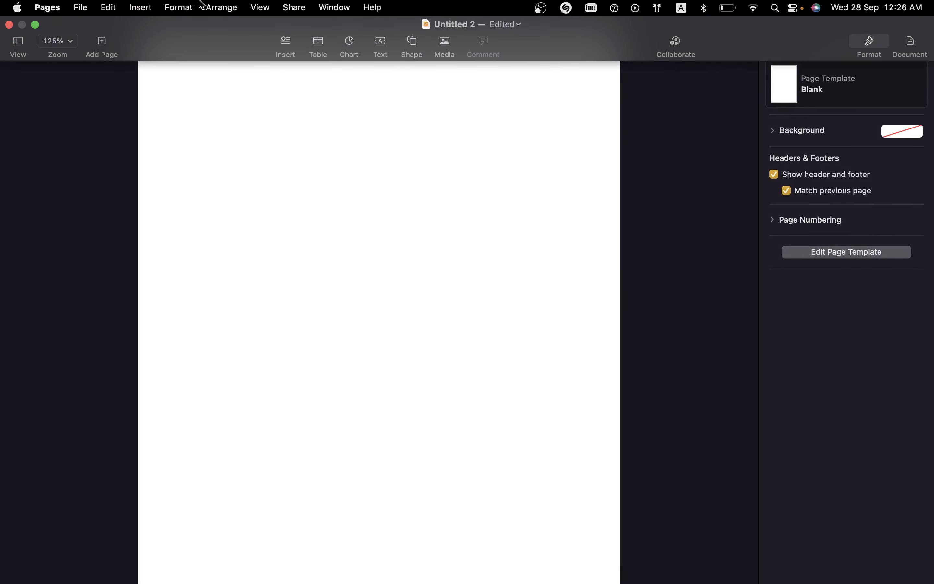
Step: Show the rulers around the page
click(256, 8)
mouse_move(289, 165)
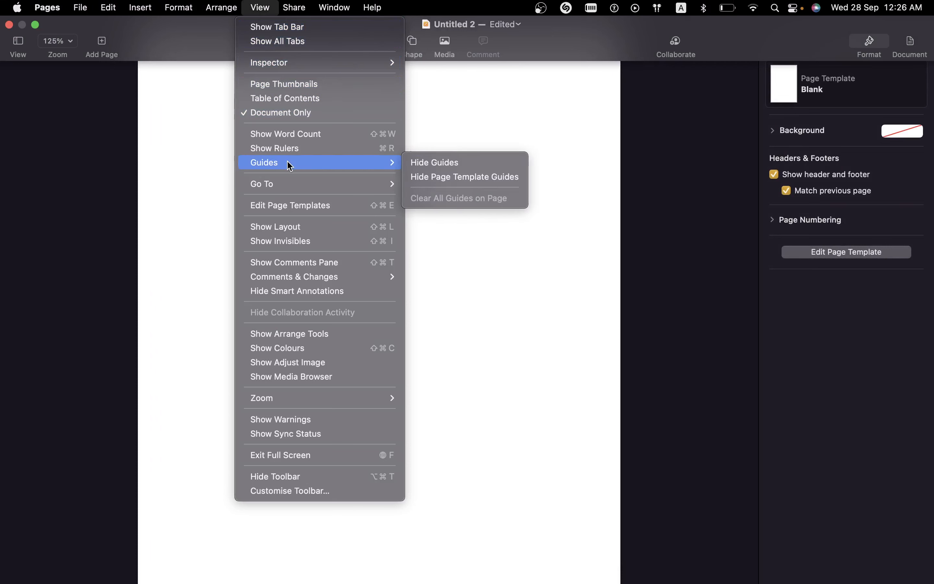
click(282, 148)
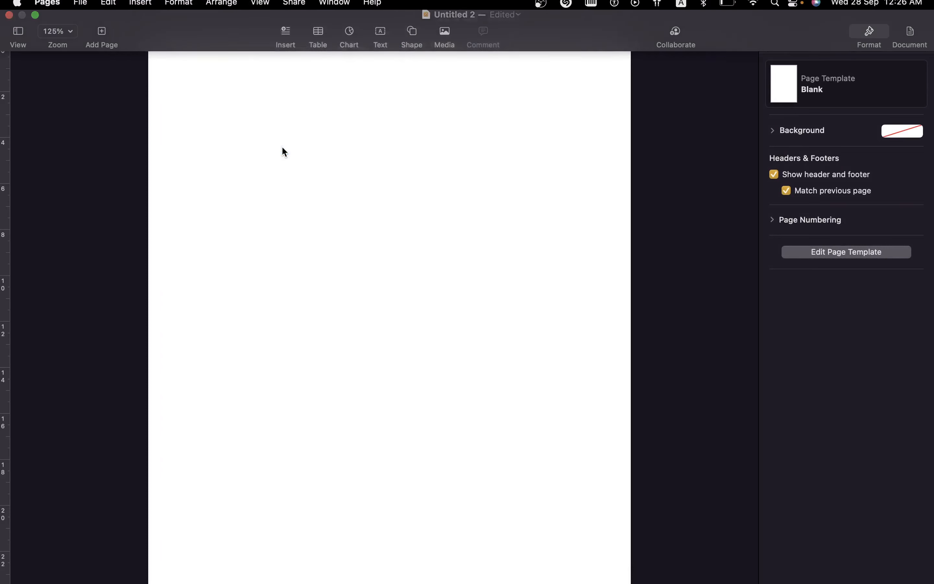
Step: Add vertical guides at about 1 cm and 19.5 cm and a horizontal guide about 1 cm below the page's upper edge
key(super+shift+comma)
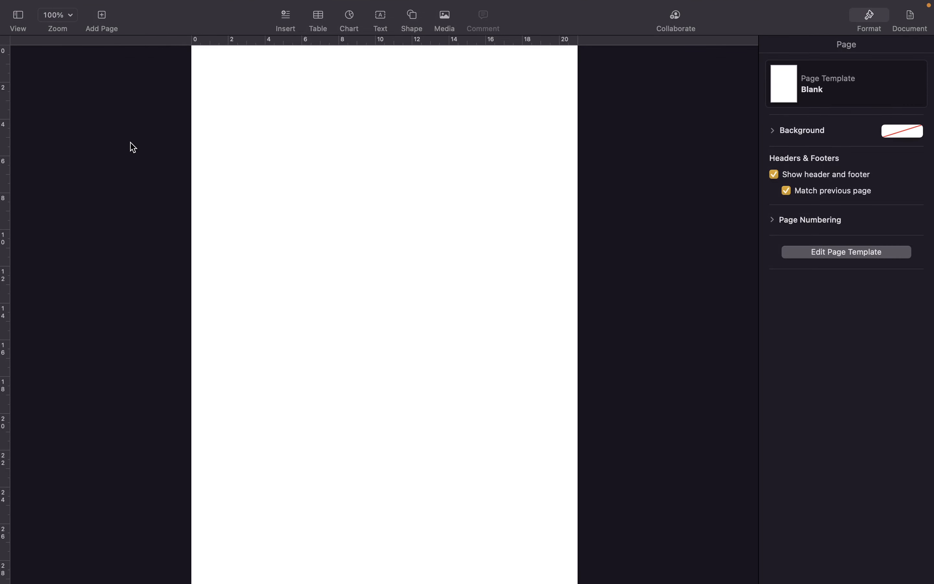
key(super+shift+comma)
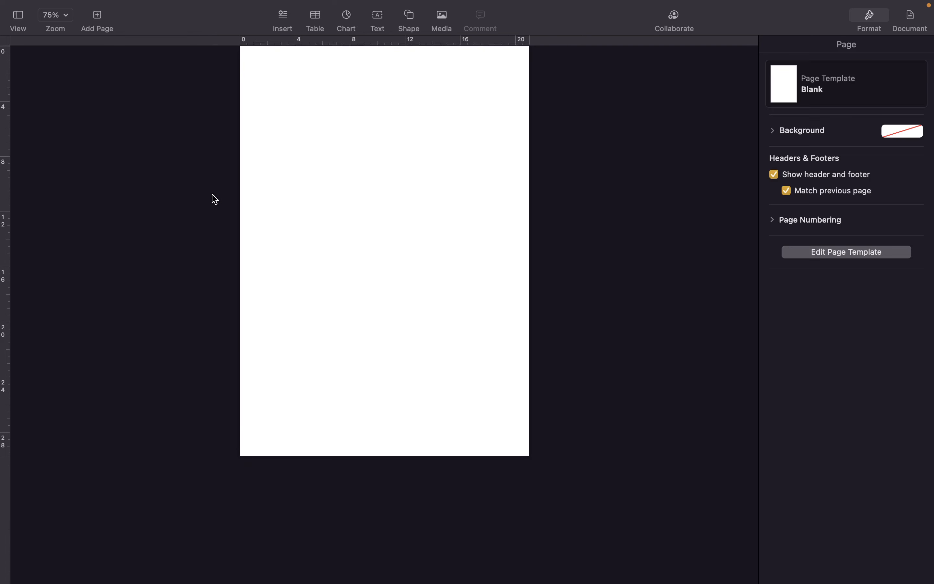
scroll(212, 198, up, 2)
scroll(215, 199, up, 1)
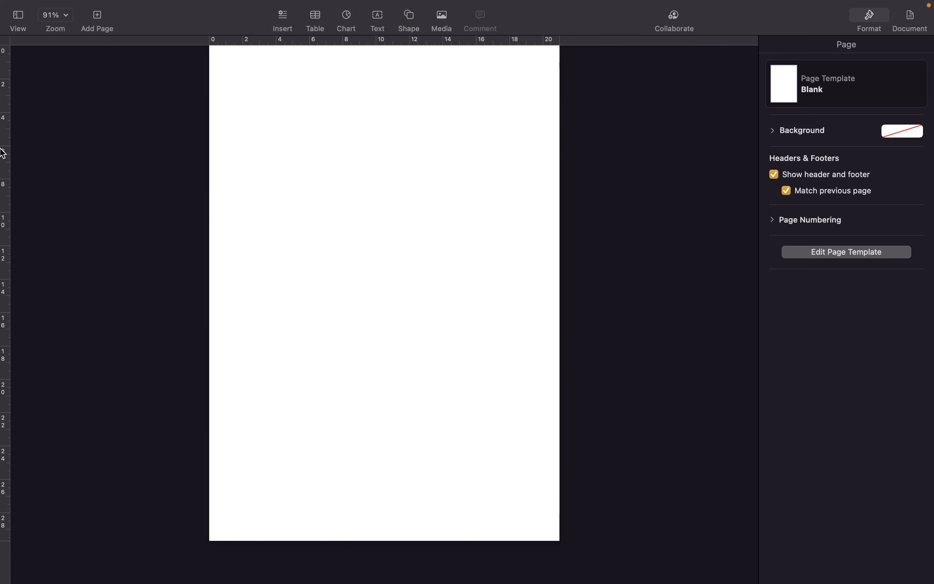
drag(9, 151, 227, 160)
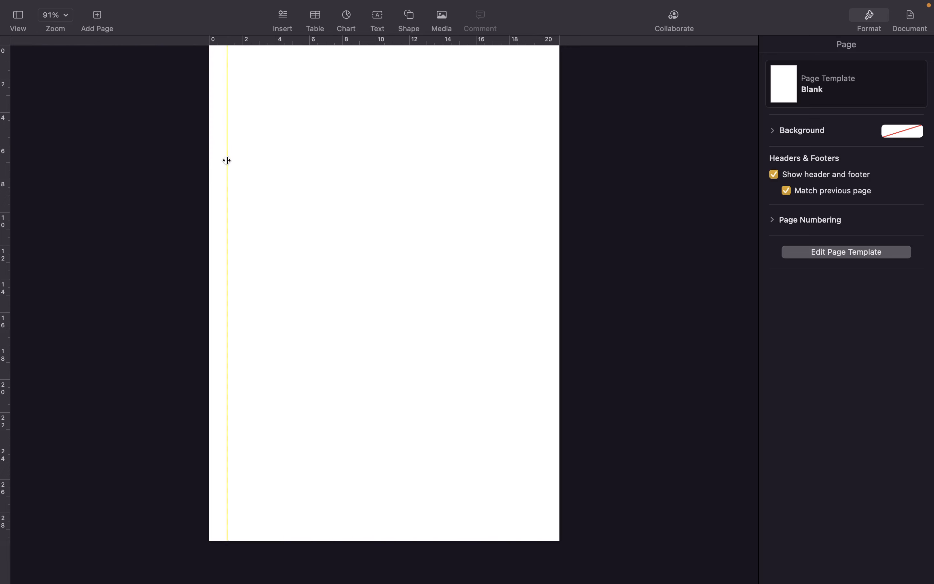
mouse_move(317, 74)
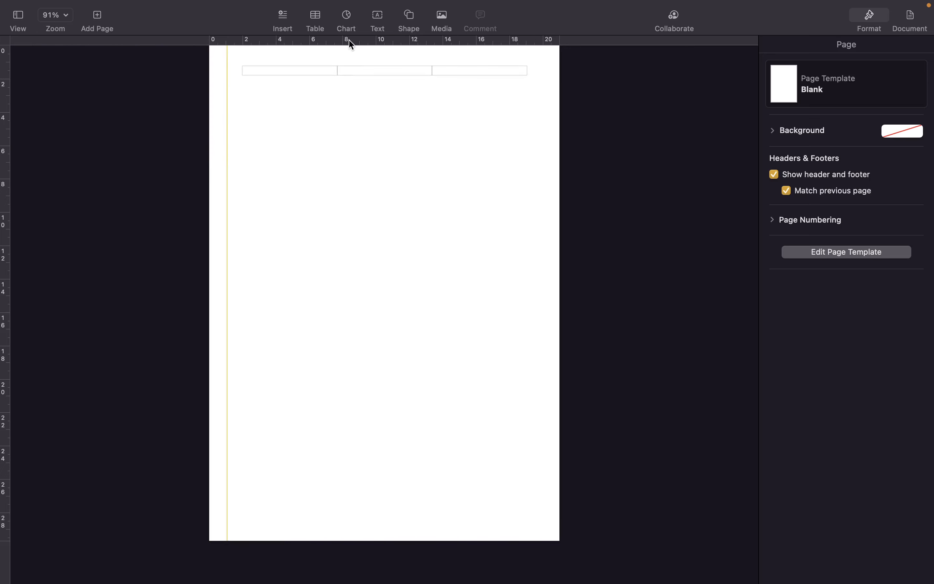
drag(349, 42, 348, 61)
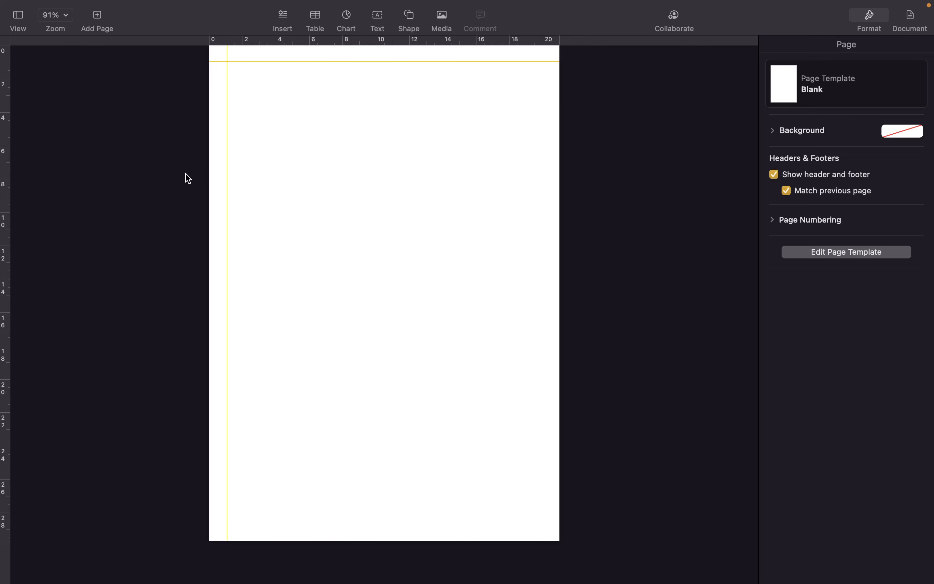
drag(8, 160, 536, 223)
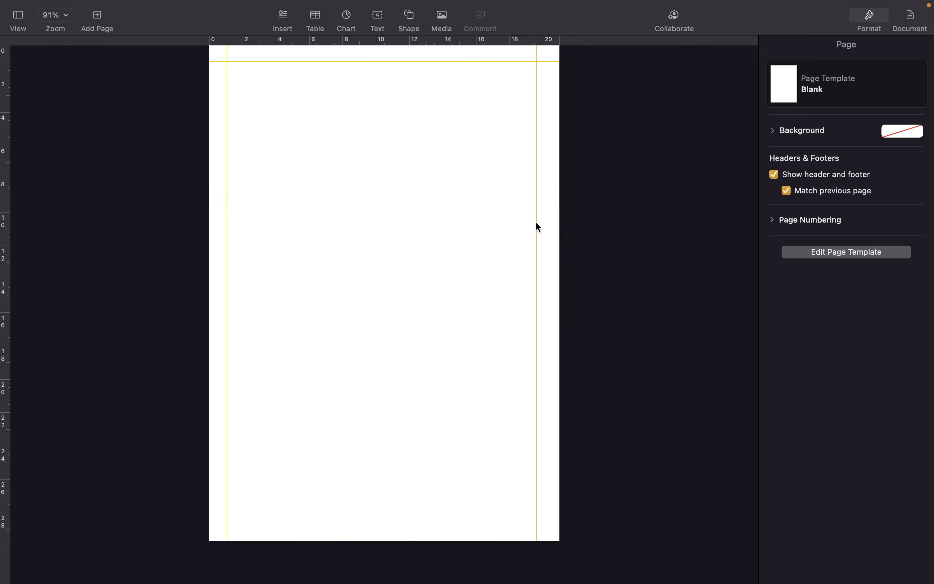
Step: Turn off the page's header and footer, and place a wide text box near the page top between the vertical guides
click(776, 175)
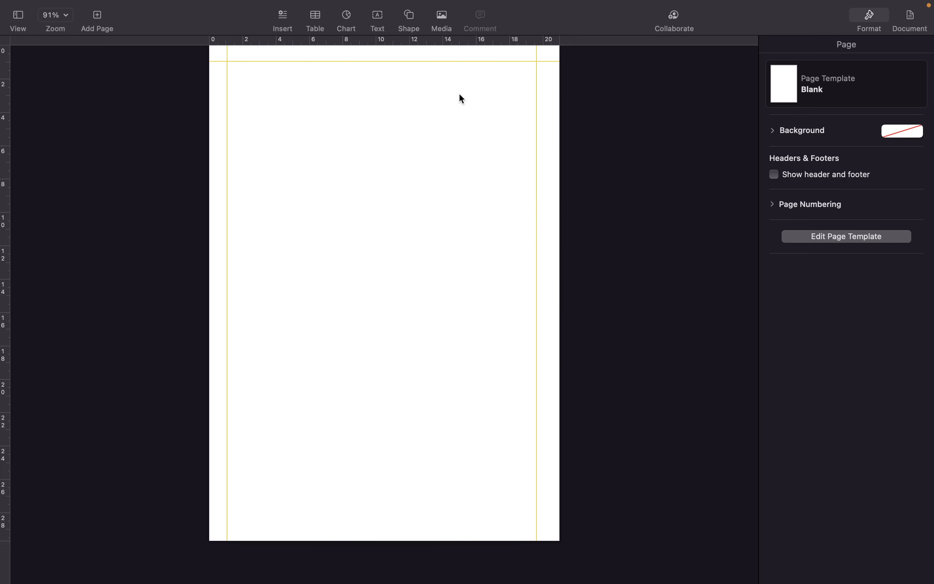
click(378, 17)
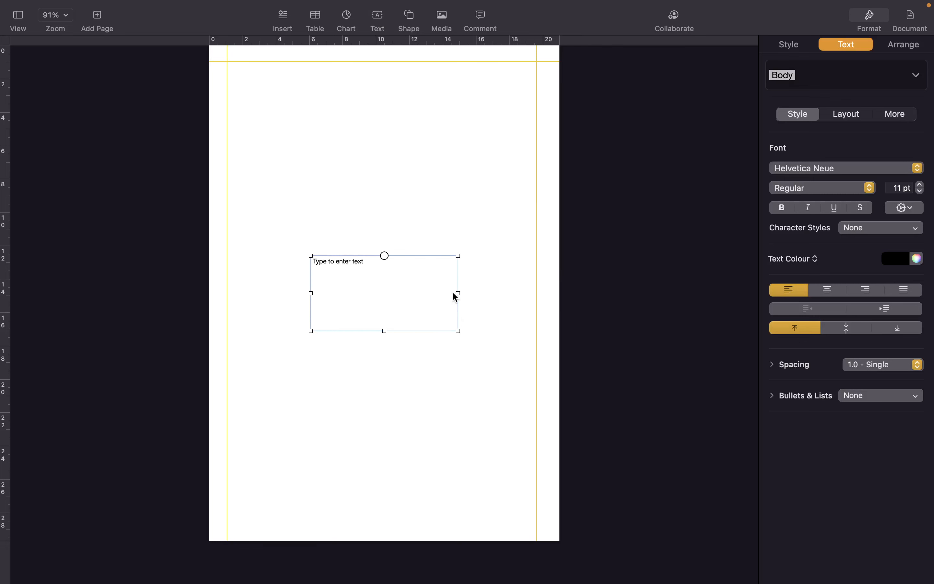
drag(458, 331, 528, 377)
drag(311, 377, 233, 401)
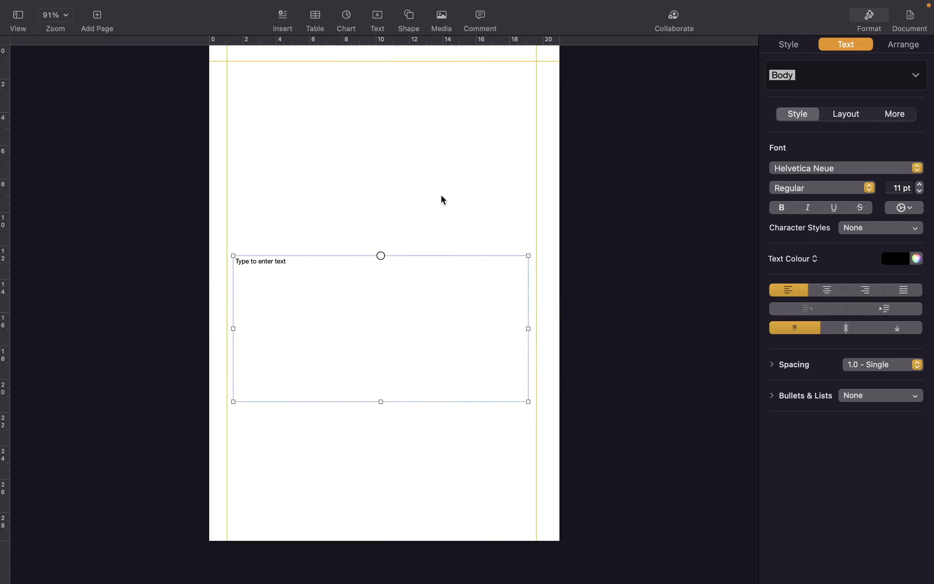
drag(421, 264, 417, 85)
Step: Replace the text box placeholder with "All goods must be delivered to the back entrance"
click(330, 91)
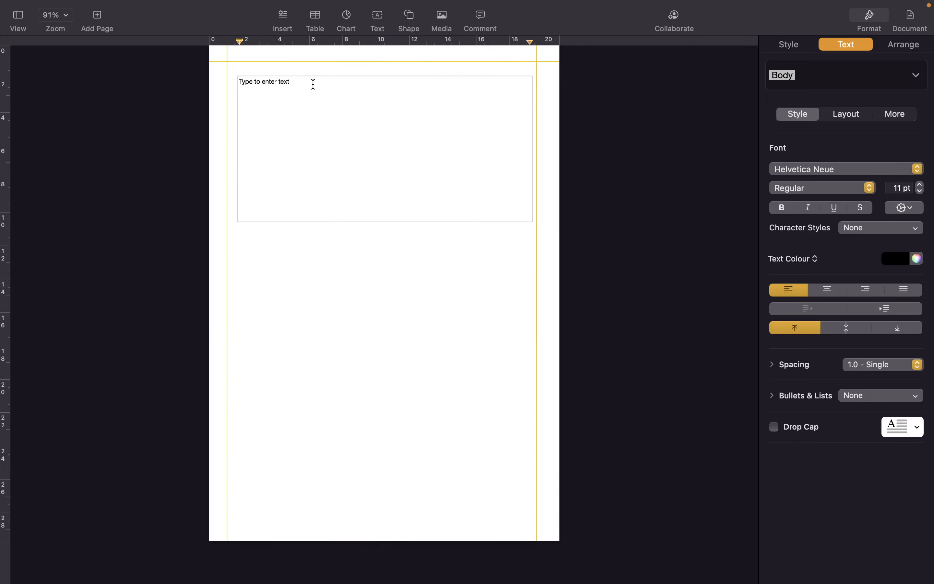
key(BackSpace)
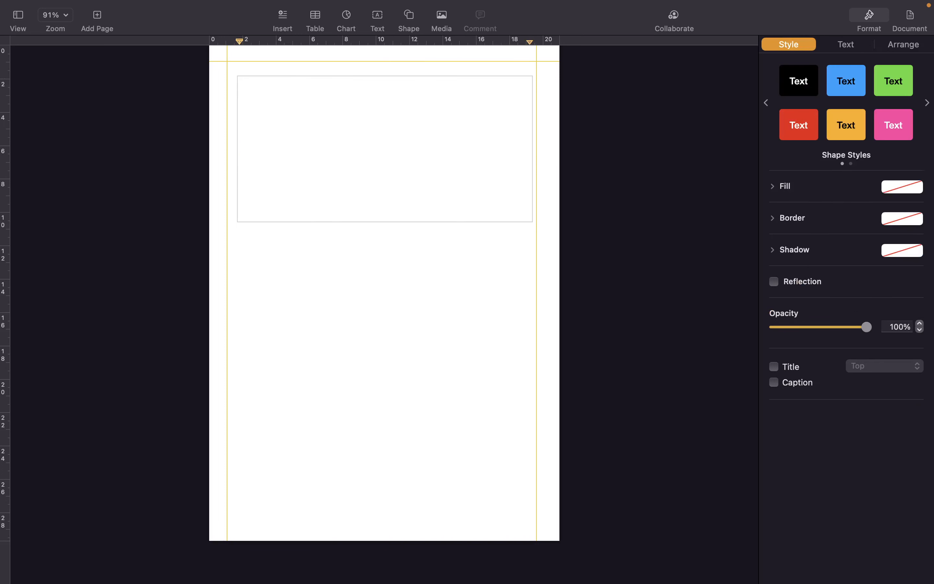
text(A)
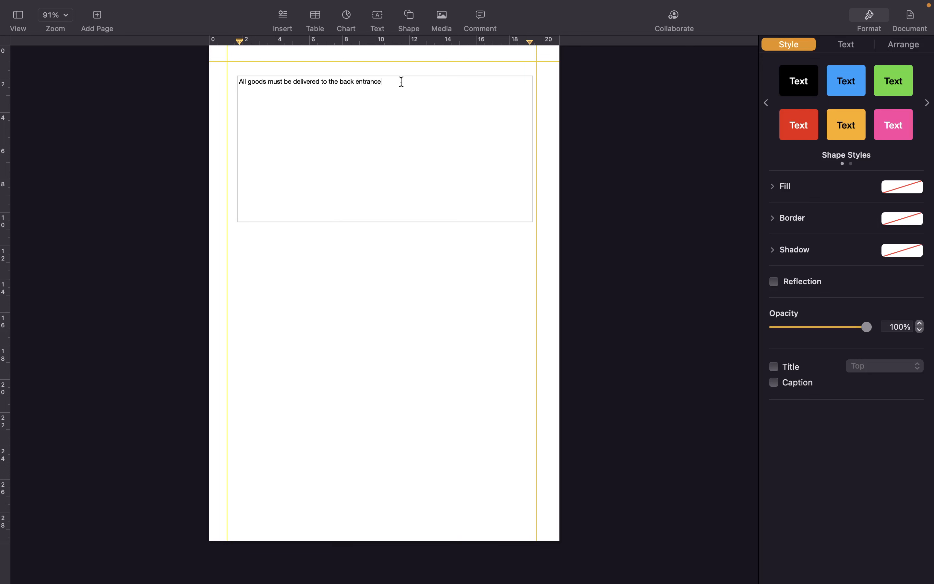
Step: Enlarge the whole delivery sentence to a font size of 59 pt
drag(404, 87, 247, 73)
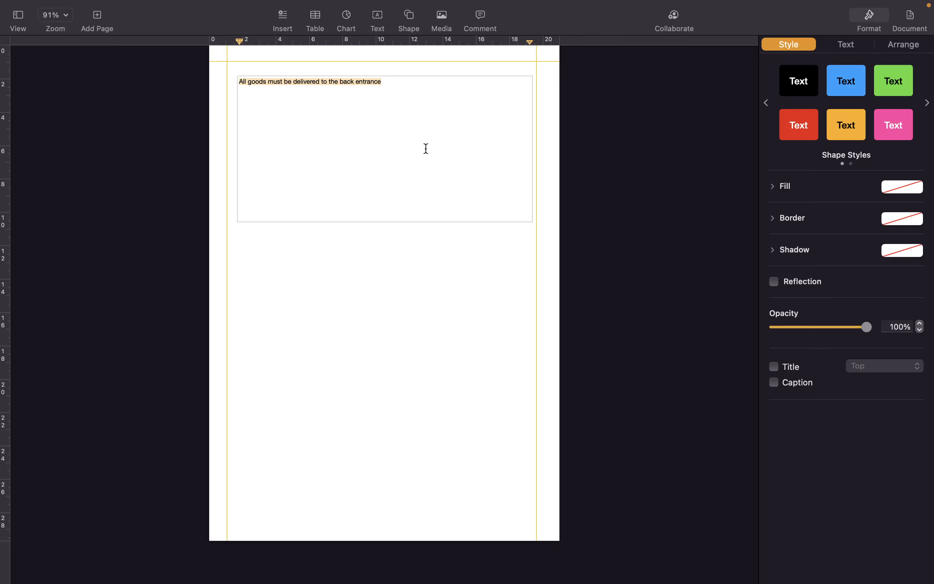
key(super+plus)
key(super+plus)
key(super+plus)
key(super+plus)
key(super+plus)
key(super+plus)
key(super+plus)
key(super+plus)
key(super+plus)
key(super+plus)
key(super+plus)
key(super+plus)
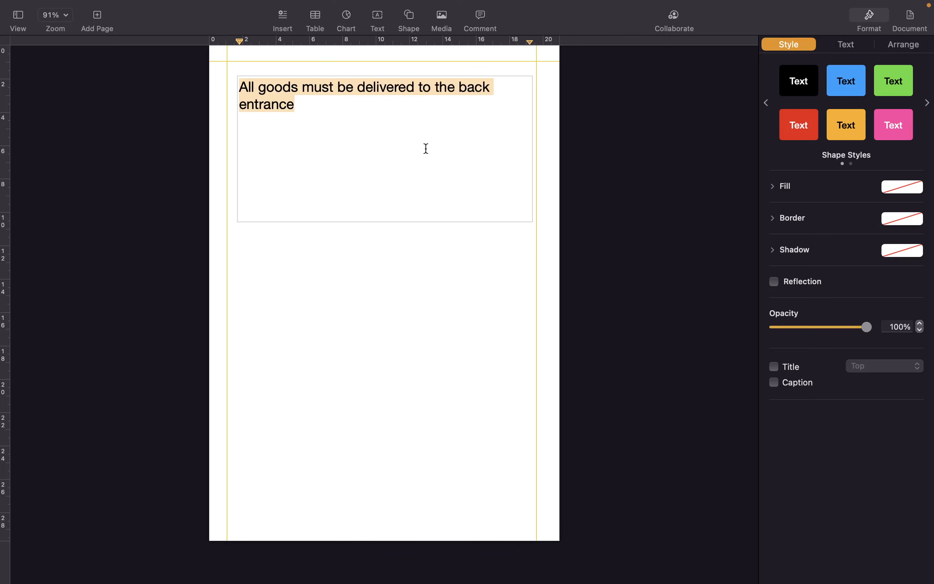
key(super+plus)
key(super+plus)
key(super+plus)
key(super+plus)
key(super+plus)
key(super+plus)
key(super+plus)
key(super+plus)
key(super+plus)
key(super+plus)
key(super+plus)
key(super+plus)
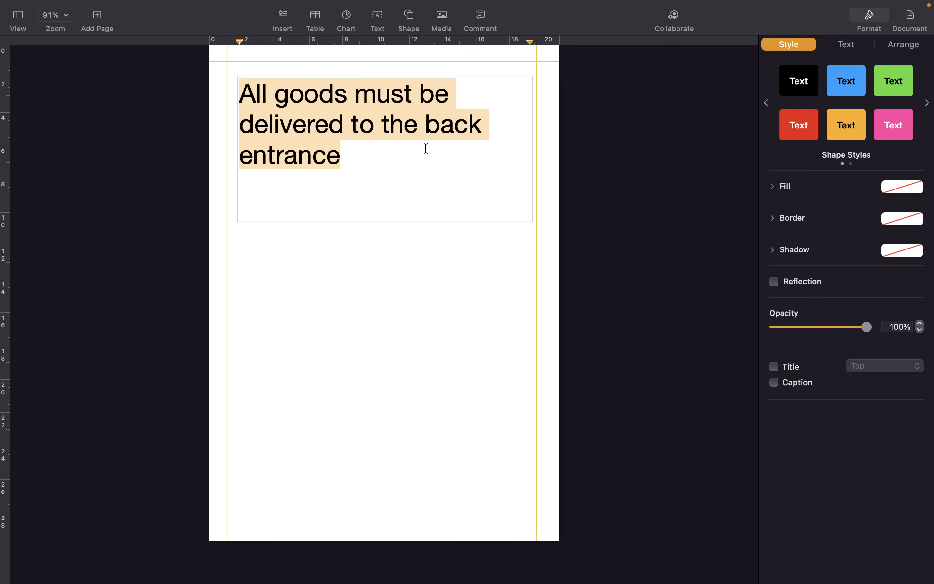
key(super+plus)
key(super+plus)
key(super+plus)
key(super+plus)
key(super+plus)
key(super+plus)
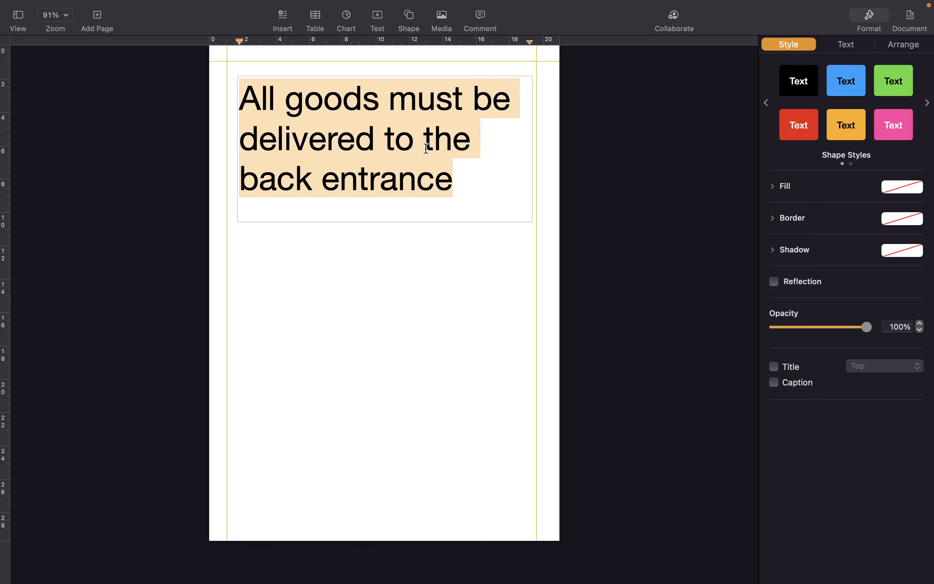
key(super+plus)
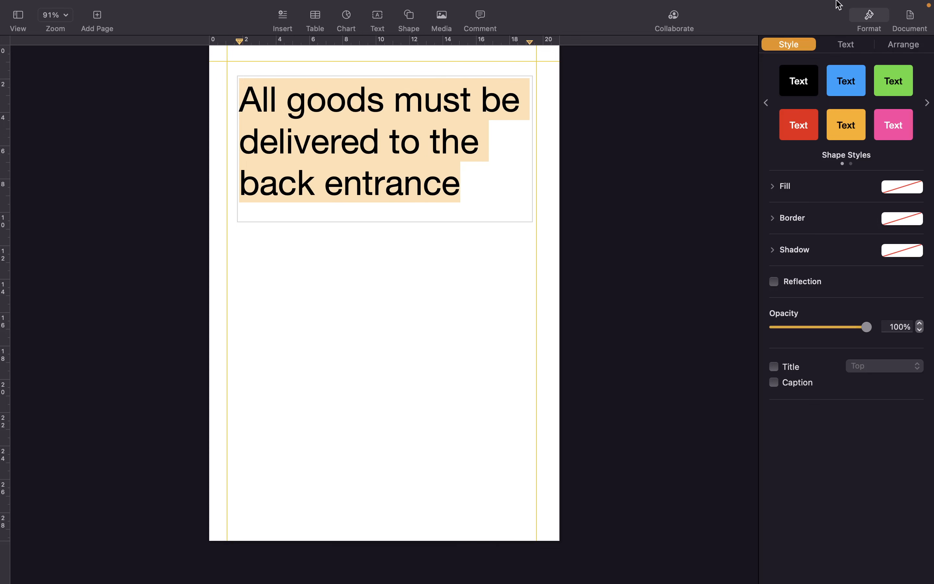
Step: Apply the Title paragraph style to the delivery sentence, set its font size to 50 pt, and deselect the text box
click(852, 45)
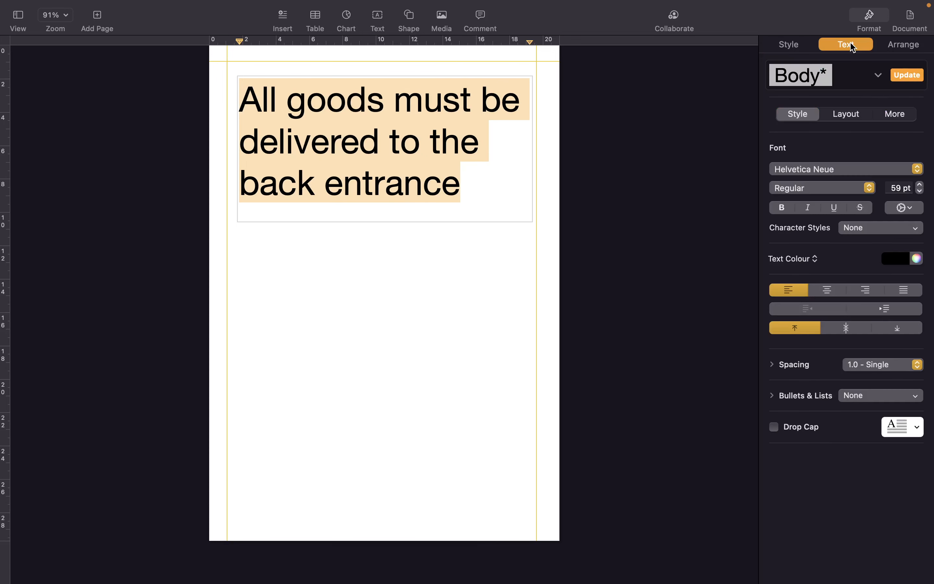
click(879, 75)
click(798, 137)
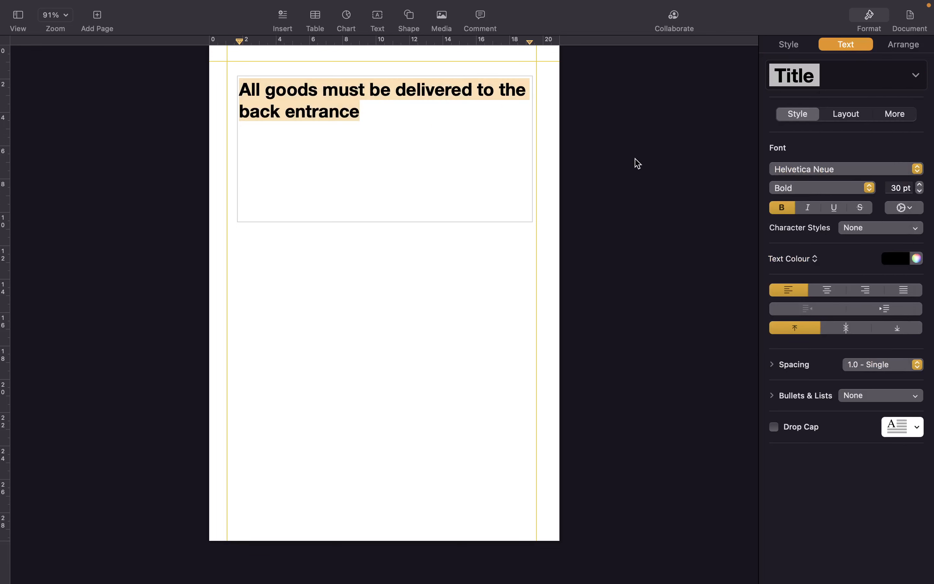
click(920, 185)
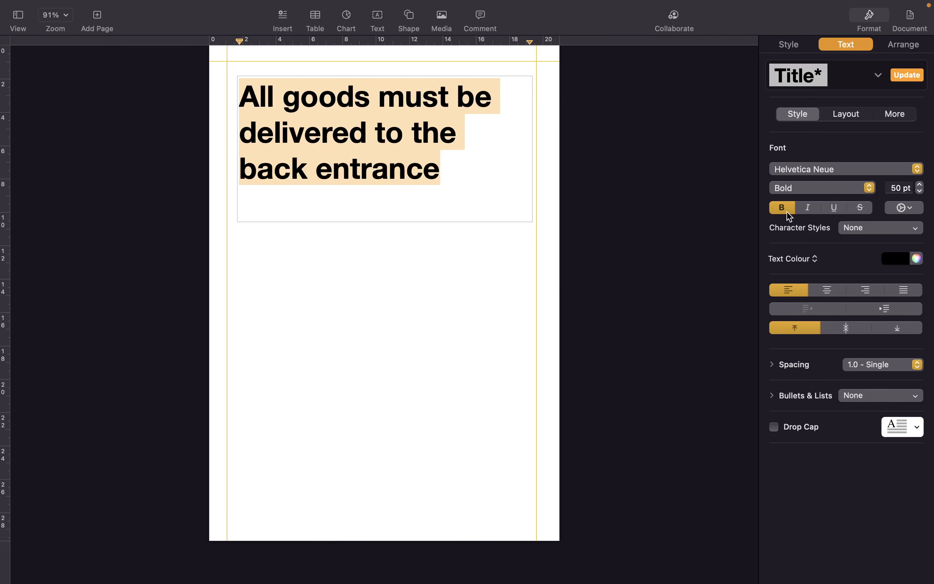
click(710, 193)
click(487, 164)
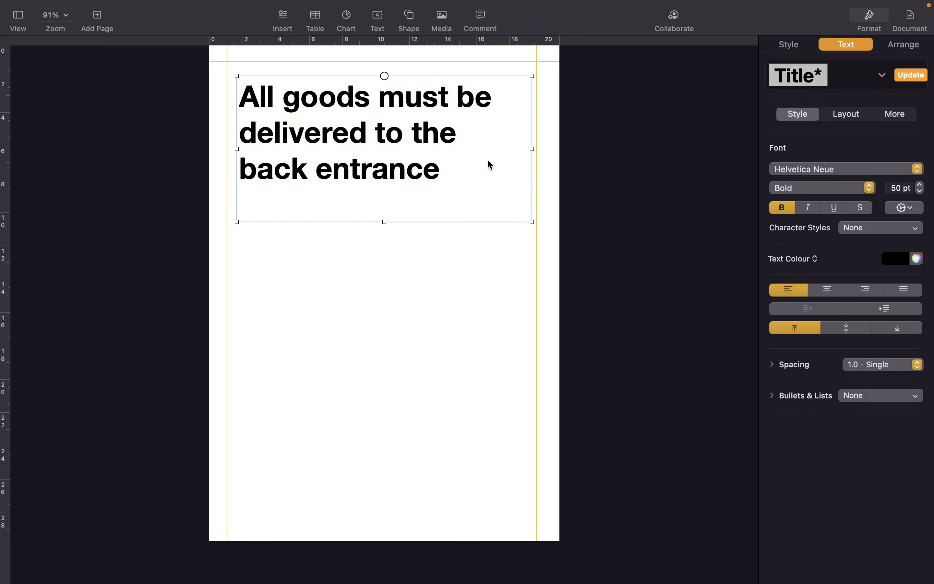
click(418, 265)
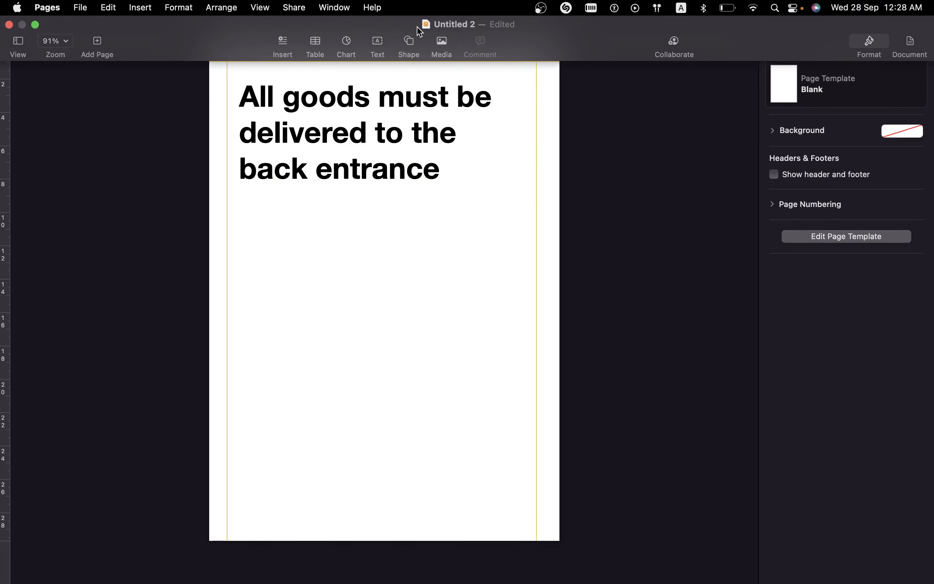
click(408, 41)
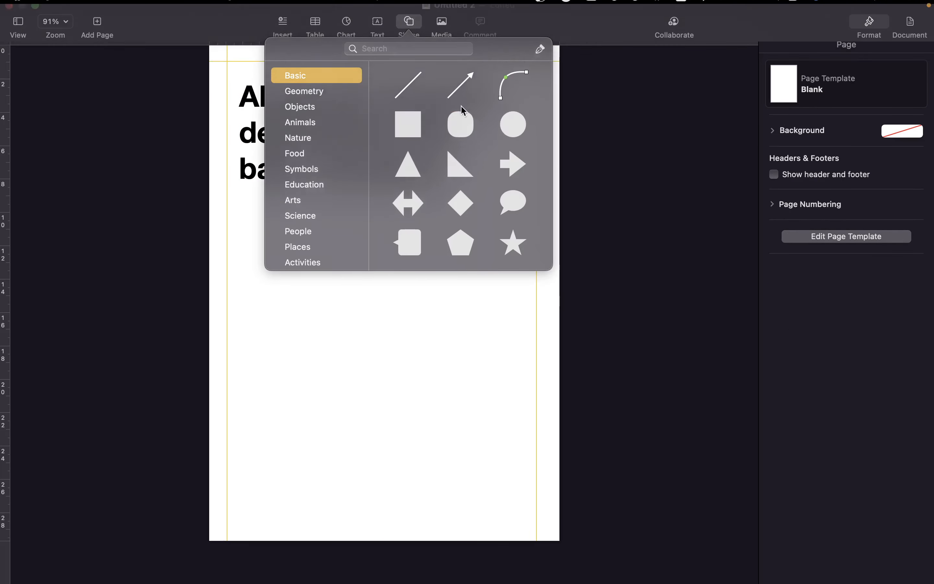
drag(458, 85, 354, 275)
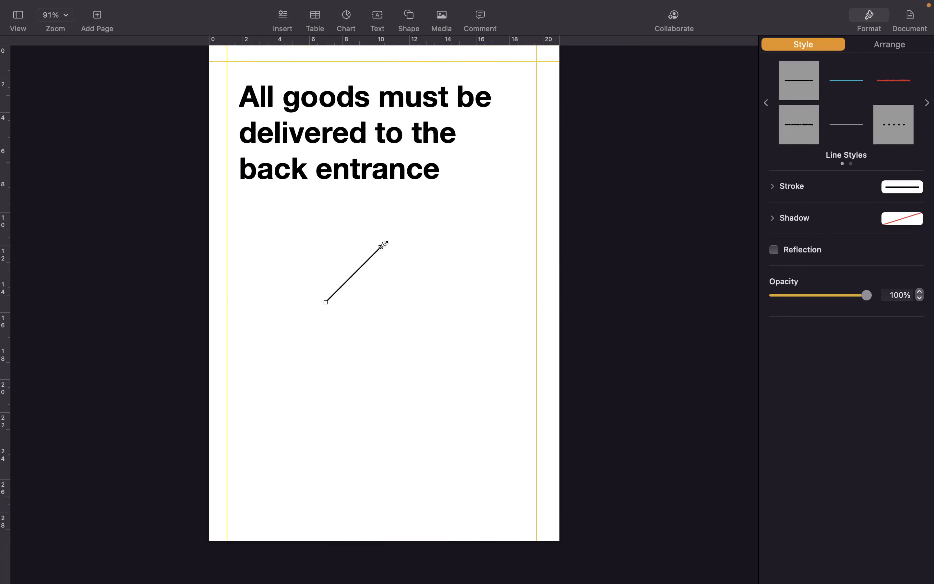
drag(385, 244, 415, 295)
key(BackSpace)
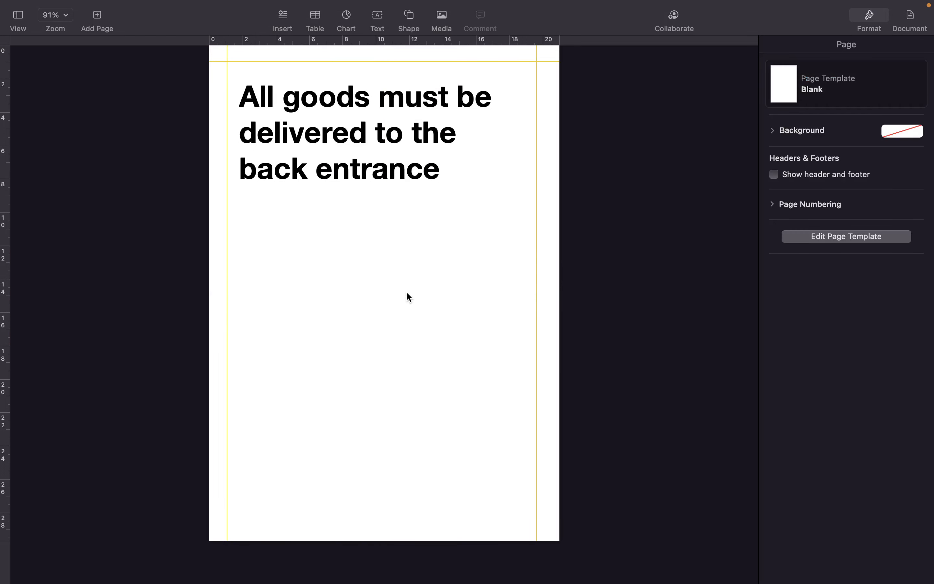
Step: Insert the basic right-pointing block arrow shape on the page below the delivery sentence
click(408, 18)
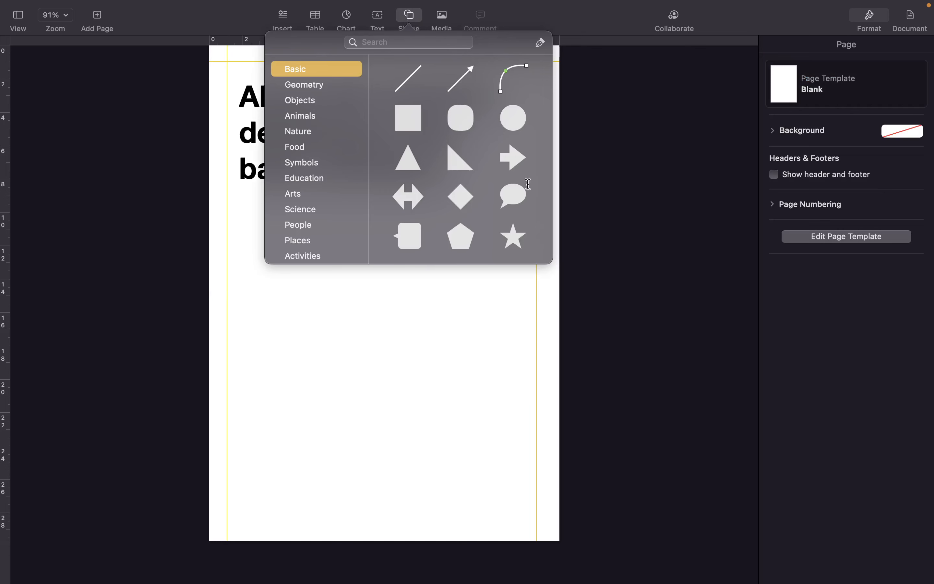
click(512, 163)
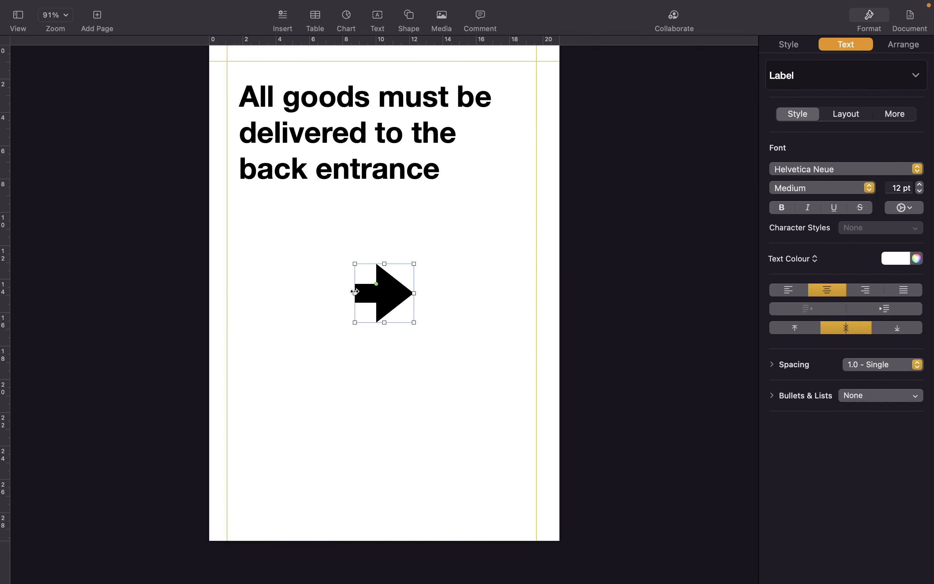
Step: Enlarge the arrow to about 10.5 cm wide and 6 cm high, and lengthen its head slightly relative to the shaft
drag(355, 292, 300, 291)
drag(391, 291, 462, 323)
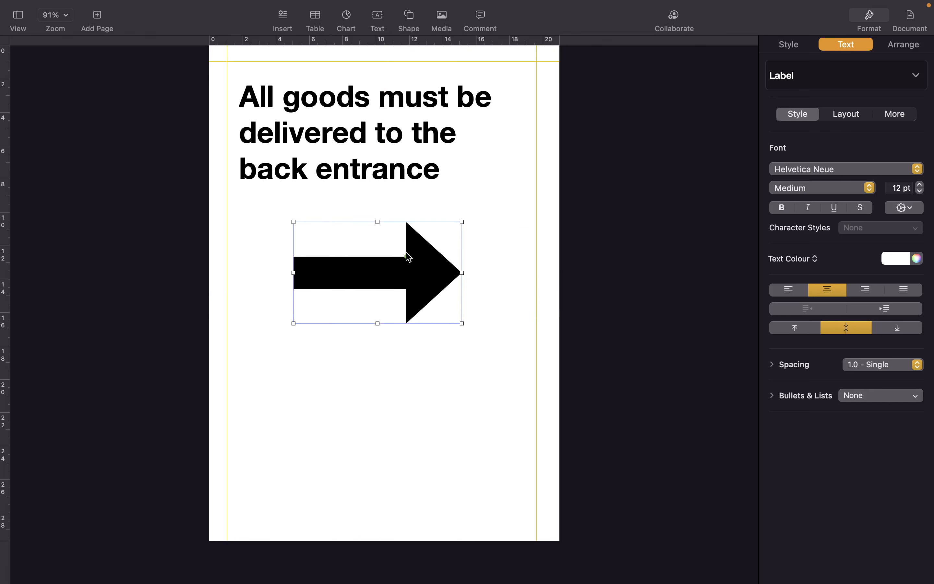
mouse_move(405, 255)
mouse_down()
mouse_move(375, 256)
mouse_move(392, 257)
mouse_up()
drag(293, 273, 284, 272)
Step: Centre the whole delivery sentence, colour it red, and close the colour picker
click(414, 159)
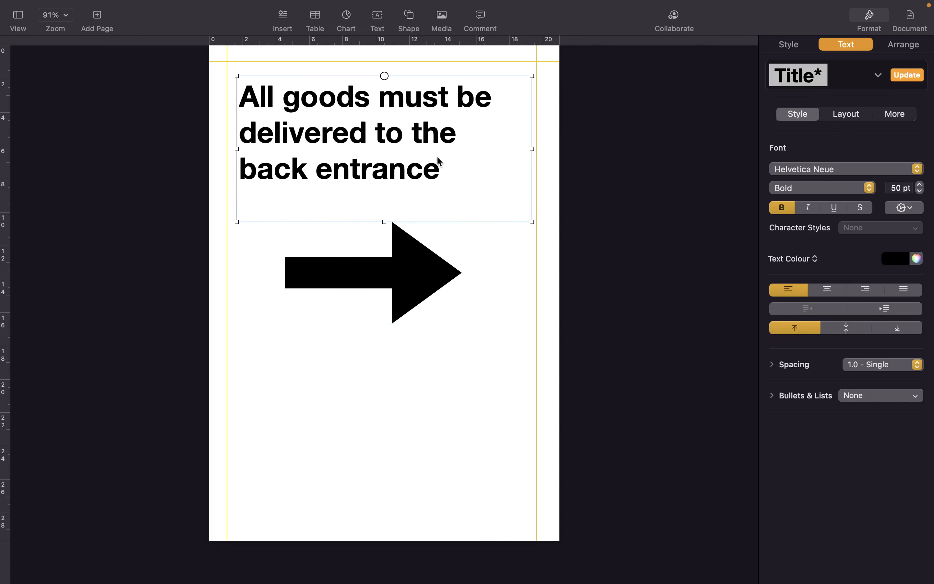
click(441, 173)
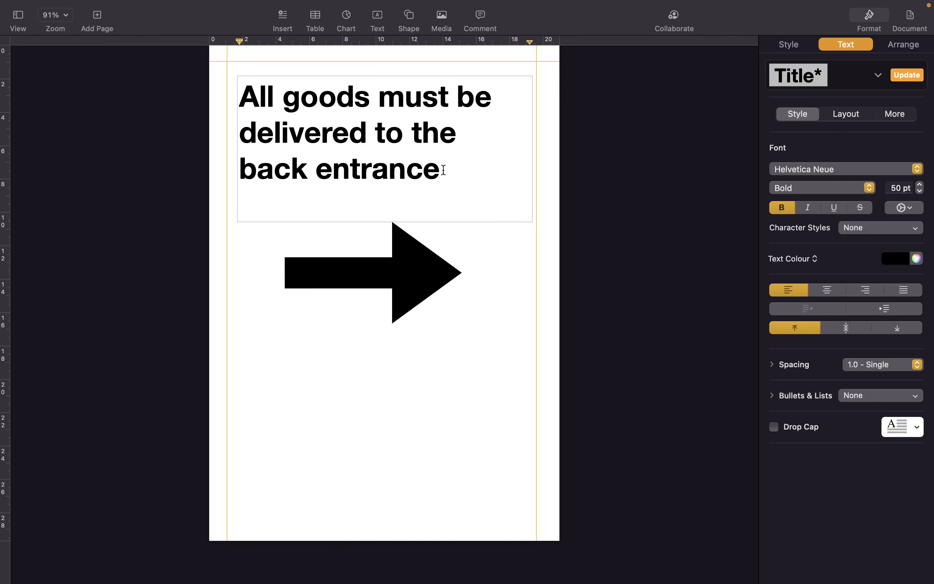
mouse_move(444, 170)
mouse_down()
mouse_move(414, 169)
mouse_move(242, 95)
mouse_up()
click(827, 289)
click(916, 258)
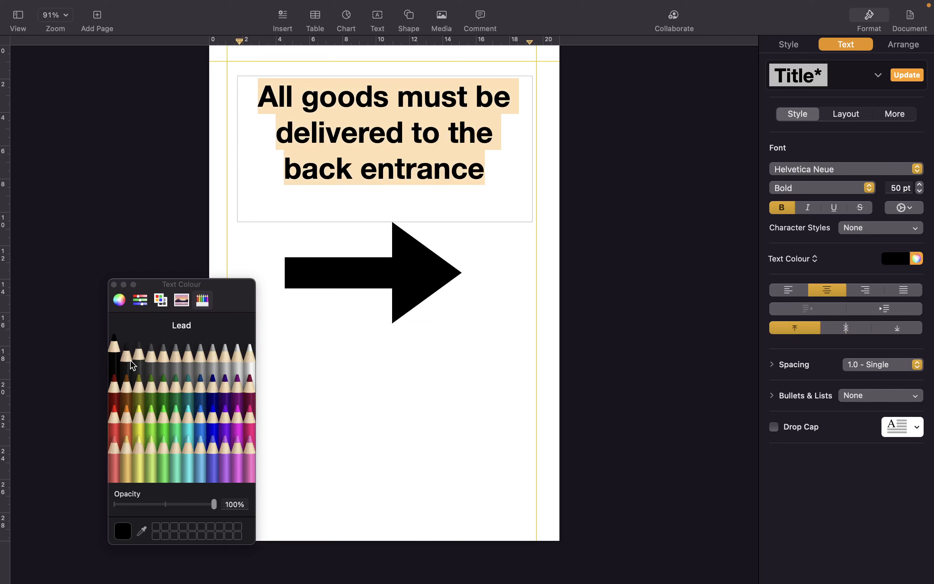
click(116, 392)
click(118, 421)
click(609, 365)
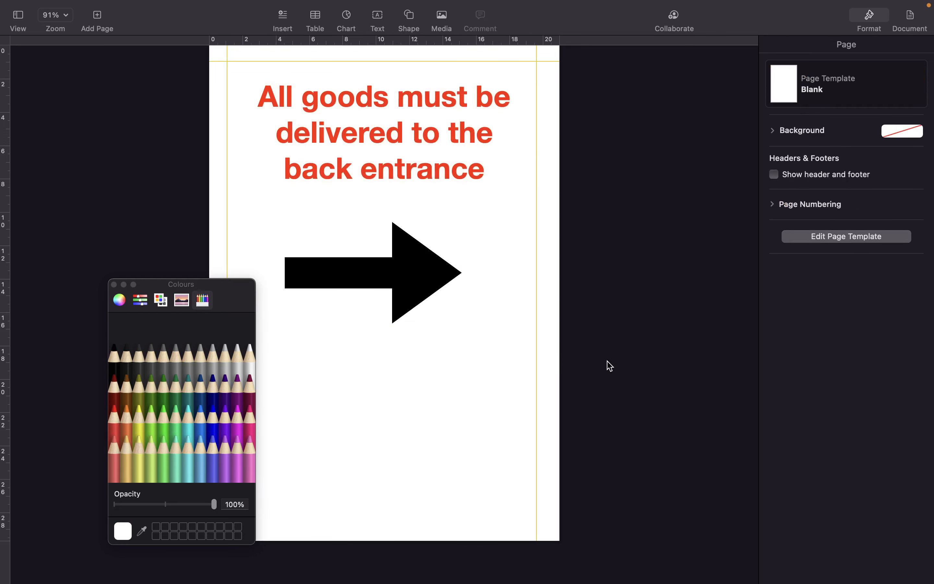
click(114, 284)
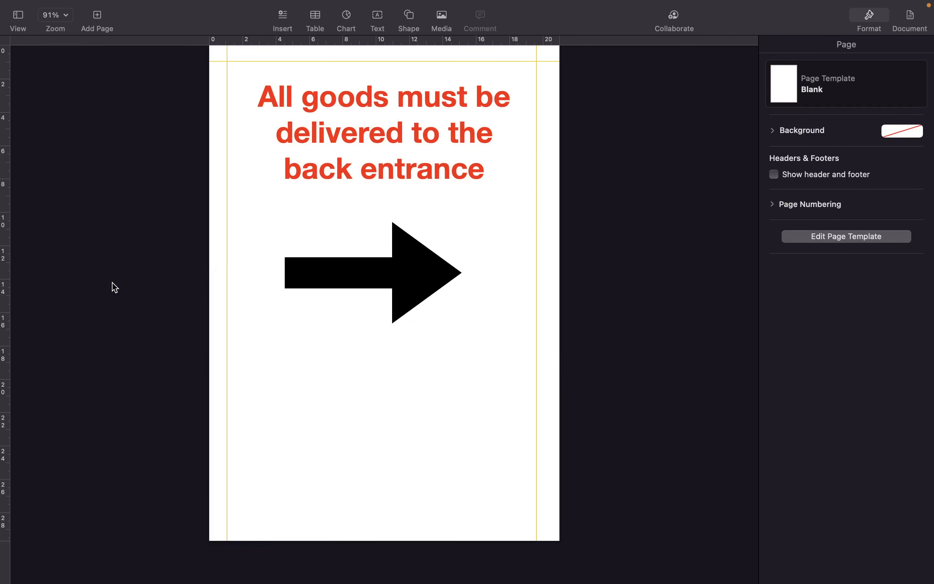
Step: Add a text box below the arrow and replace its placeholder with "Thanks"
click(377, 18)
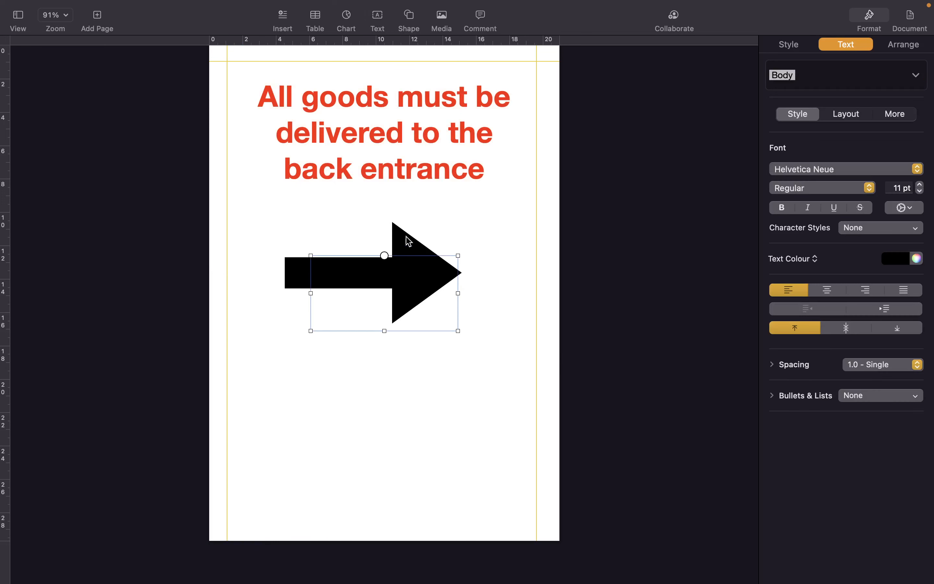
drag(449, 255, 444, 378)
click(353, 384)
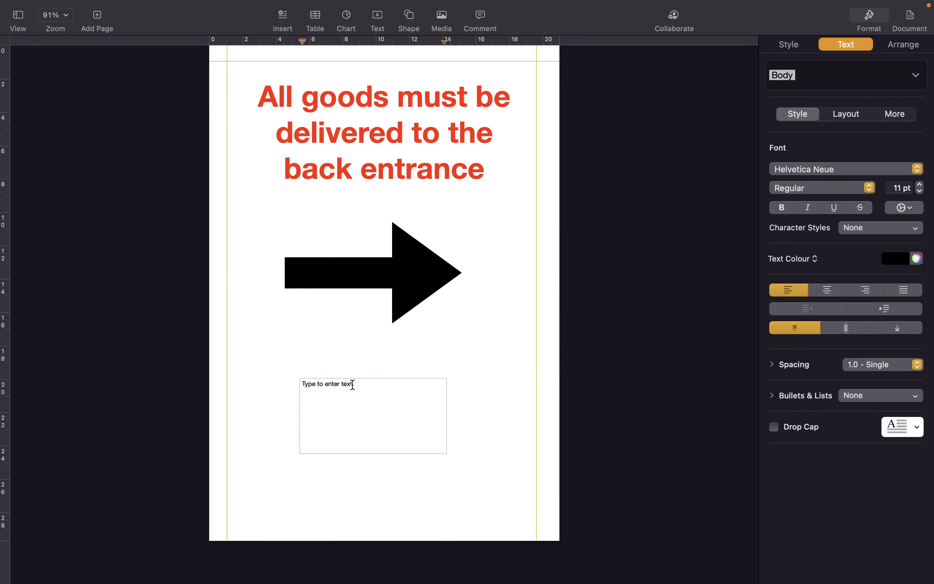
click(352, 385)
text(Th)
Step: Enlarge the word "Thanks" until it nearly fills the width of its text box
double_click(305, 381)
key(super+plus)
key(super+plus)
key(super+plus)
key(super+plus)
key(super+plus)
key(super+plus)
key(super+plus)
key(super+plus)
key(super+plus)
key(super+plus)
key(super+plus)
key(super+plus)
key(super+plus)
key(super+plus)
key(super+plus)
key(super+plus)
key(super+plus)
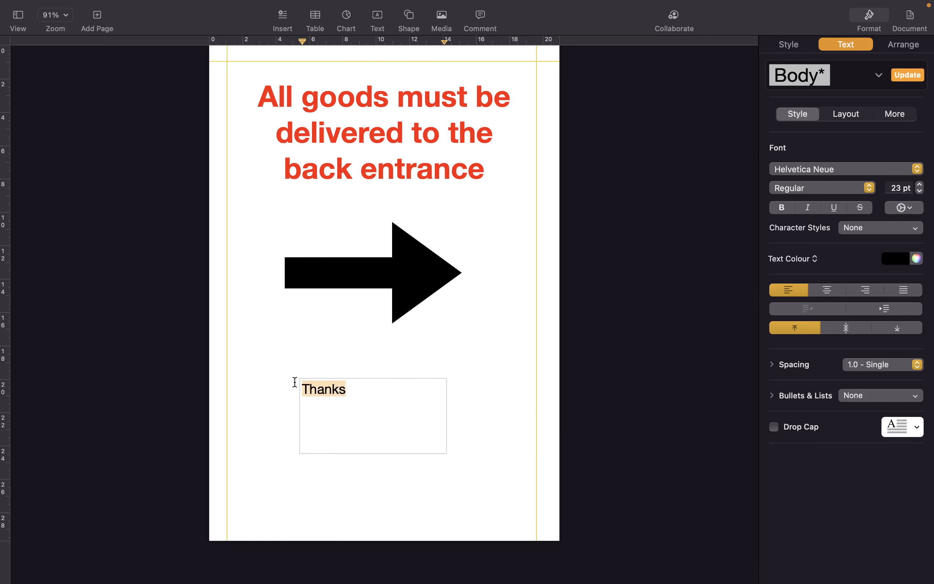
key(super+plus)
key(super+plus)
key(super+plus)
key(super+plus)
key(super+plus)
key(super+plus)
key(super+plus)
key(super+plus)
key(super+plus)
key(super+plus)
key(super+plus)
key(super+plus)
key(super+plus)
key(super+plus)
key(super+plus)
key(super+plus)
key(super+plus)
key(super+plus)
key(super+plus)
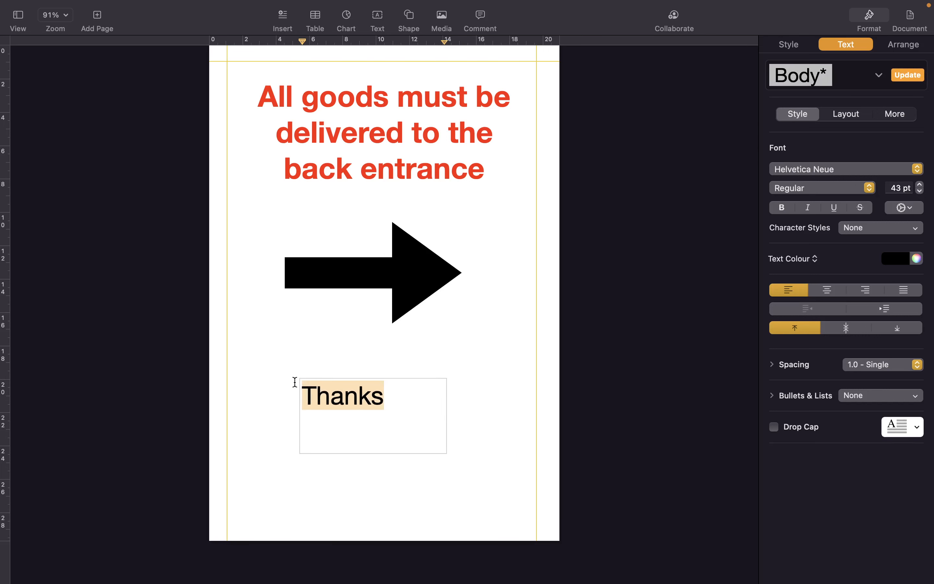
key(super+plus)
key(super+plus)
key(super+plus)
key(super+plus)
key(super+plus)
key(super+plus)
key(super+plus)
key(super+plus)
key(super+plus)
key(super+plus)
key(super+plus)
key(super+plus)
key(super+plus)
key(super+plus)
key(super+plus)
key(super+plus)
key(super+plus)
key(super+plus)
key(super+plus)
key(super+plus)
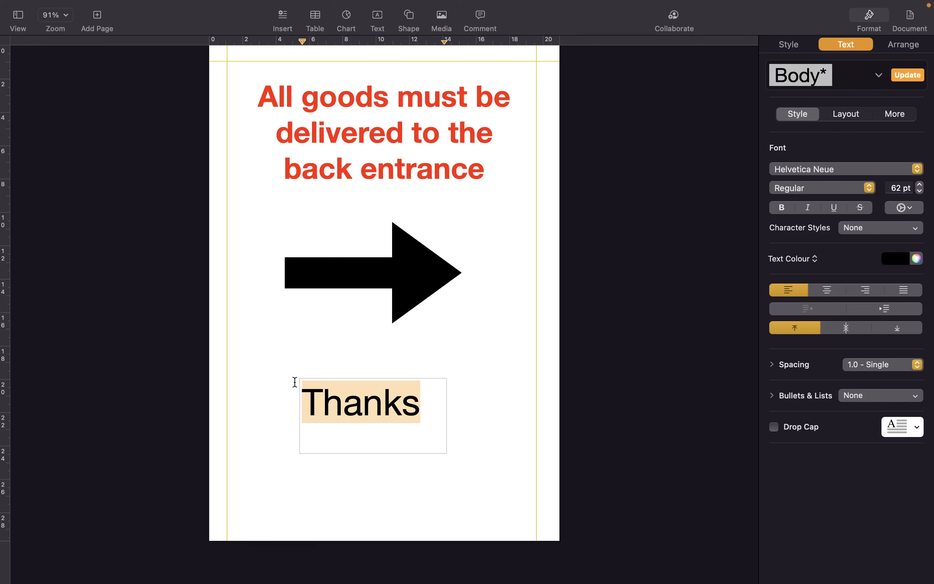
key(super+plus)
key(super+plus)
Step: Apply the Title paragraph style to "Thanks" and increase its font size to 66 pt
click(877, 75)
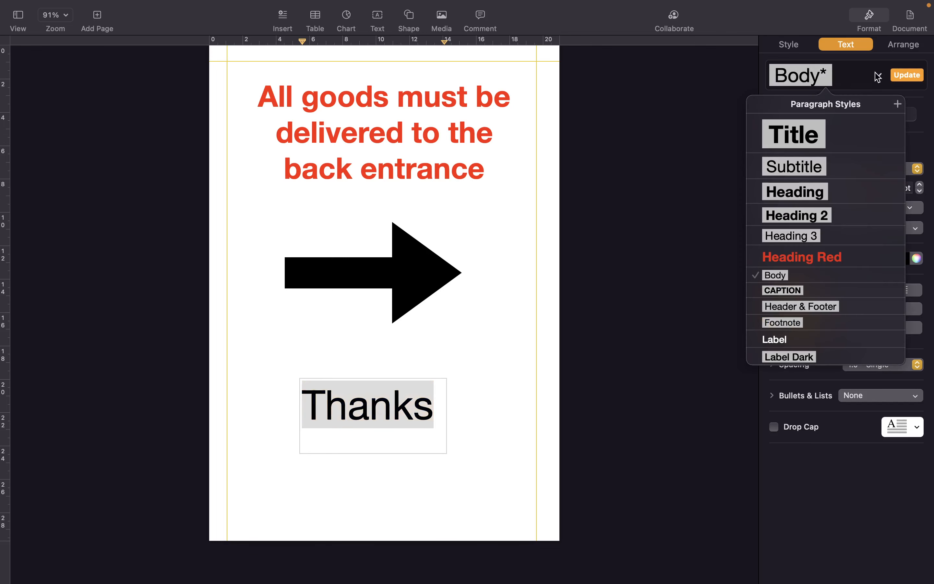
click(837, 127)
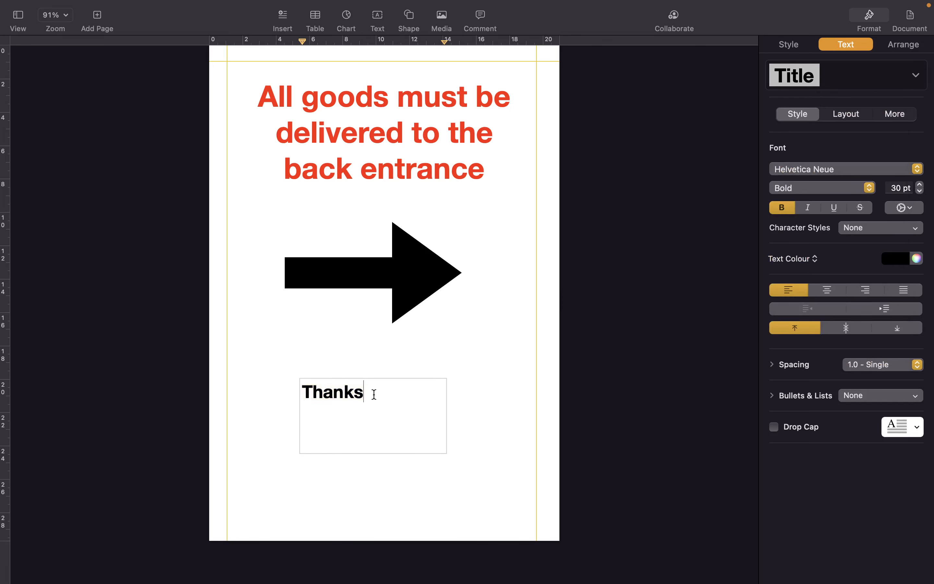
key(super+plus)
key(super+plus)
key(super+plus)
key(super+plus)
key(super+plus)
key(super+plus)
key(super+plus)
key(super+plus)
key(super+plus)
key(super+plus)
key(super+plus)
key(super+plus)
key(super+plus)
key(super+plus)
key(super+plus)
key(super+plus)
key(super+plus)
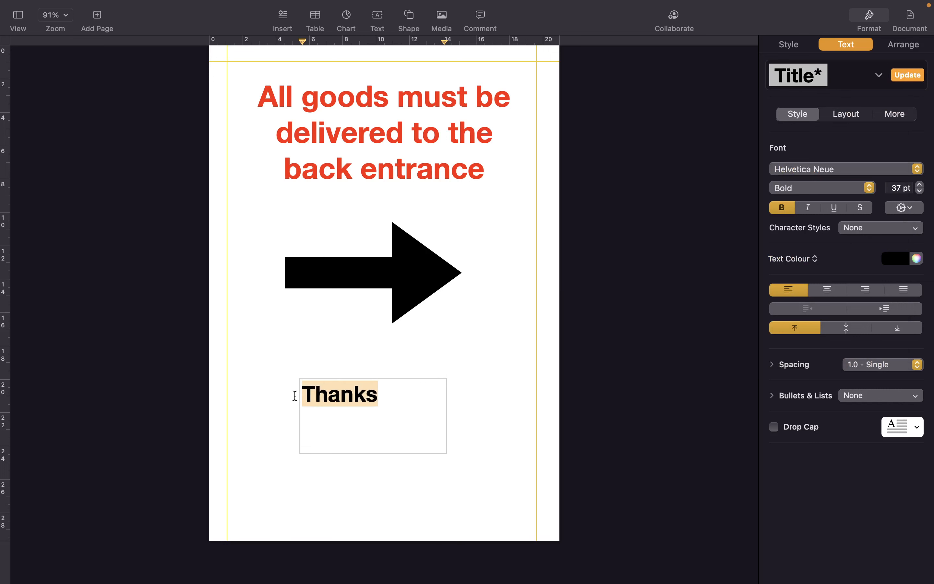
key(super+plus)
key(super+plus)
key(super+plus)
key(super+plus)
key(super+plus)
key(super+plus)
key(super+plus)
key(super+plus)
key(super+plus)
key(super+plus)
key(super+plus)
key(super+plus)
key(super+plus)
key(super+plus)
key(super+plus)
key(super+plus)
key(super+plus)
key(super+plus)
key(super+plus)
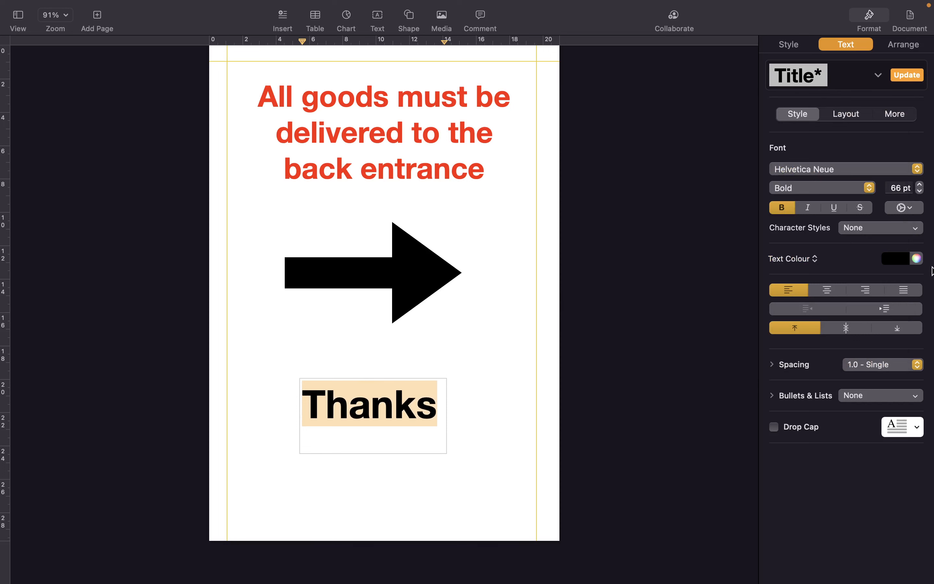
Step: Centre the word "Thanks" in its text box and colour it green
click(839, 293)
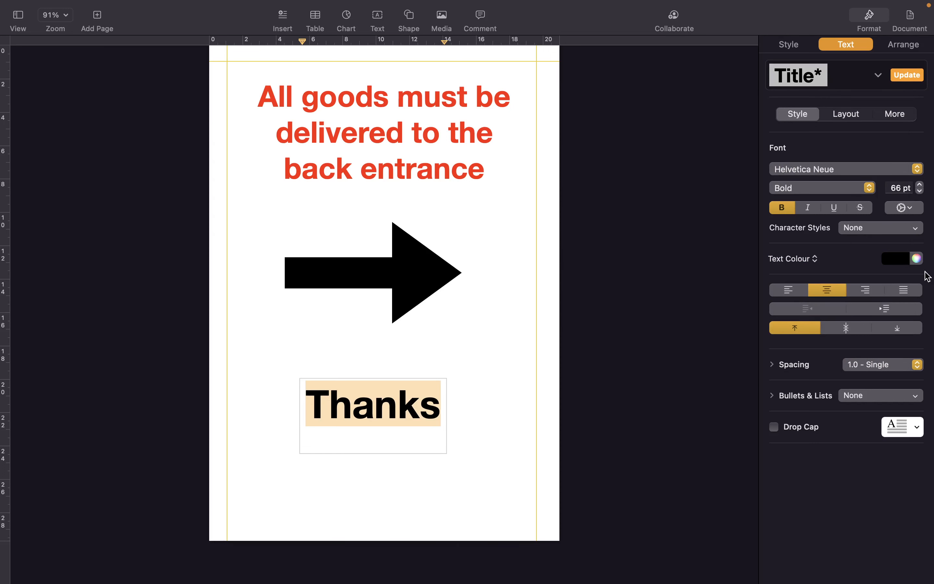
click(903, 259)
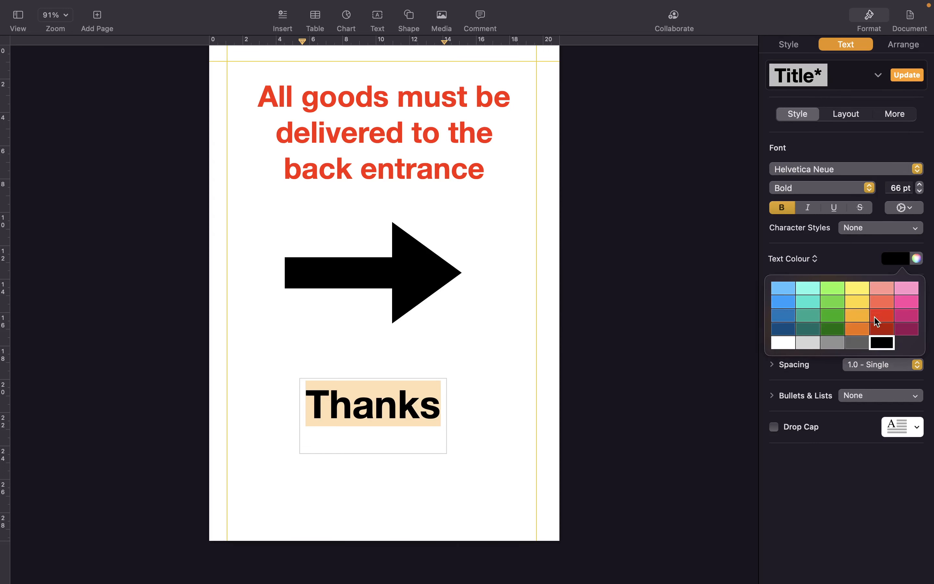
click(826, 314)
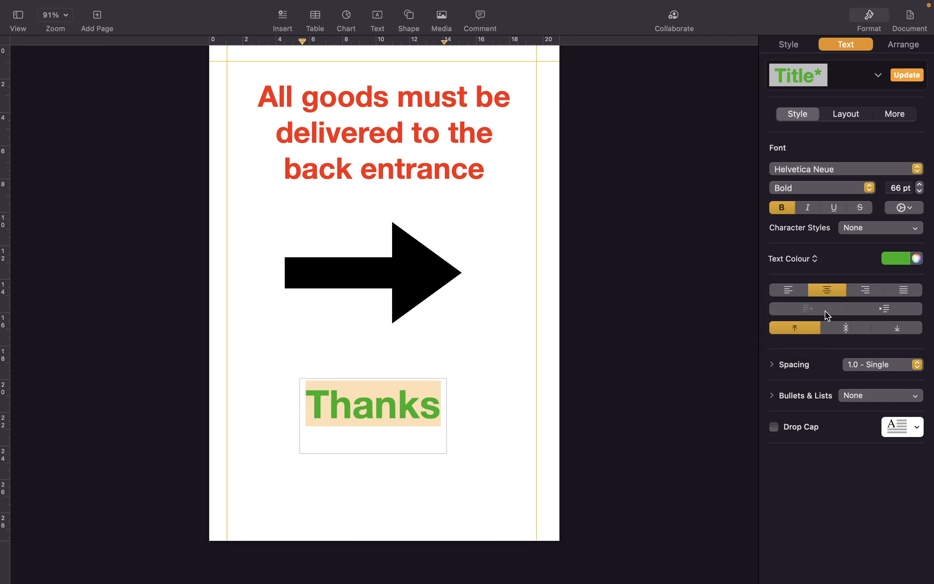
Step: Move the "Thanks" text box slightly up on the page and deselect it
click(560, 331)
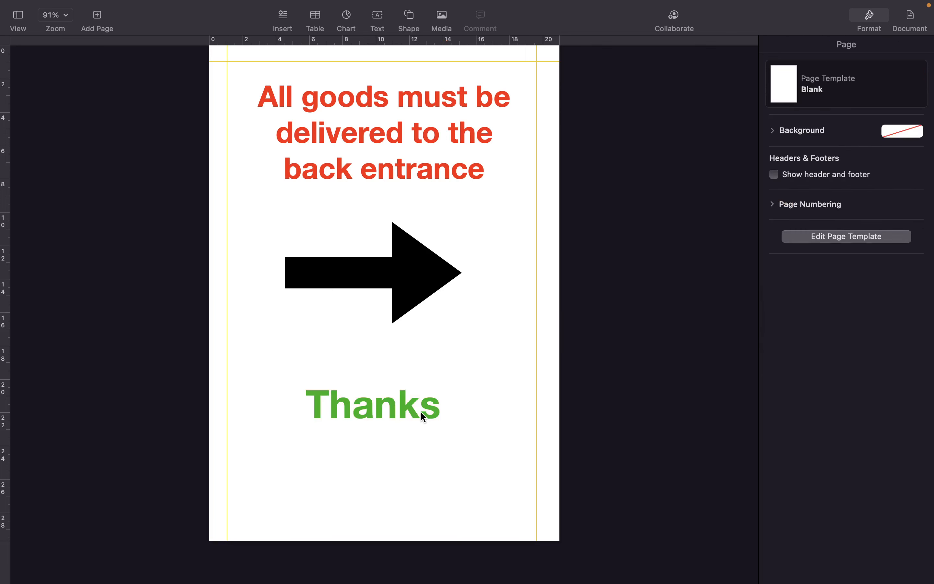
mouse_move(422, 415)
mouse_down()
mouse_move(424, 386)
mouse_move(424, 412)
mouse_up()
click(674, 403)
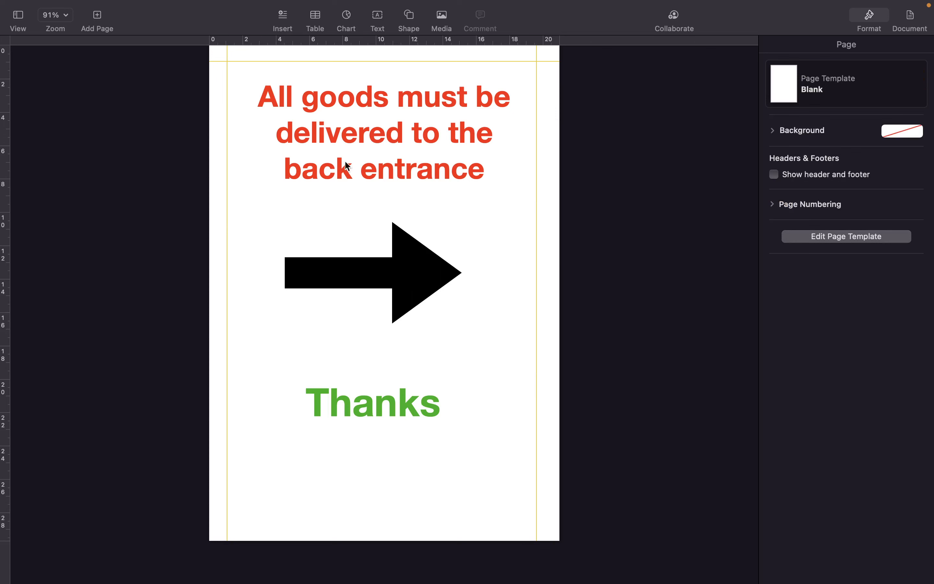
Step: Browse the Basic and Nature categories of the shape library without inserting a shape
click(396, 277)
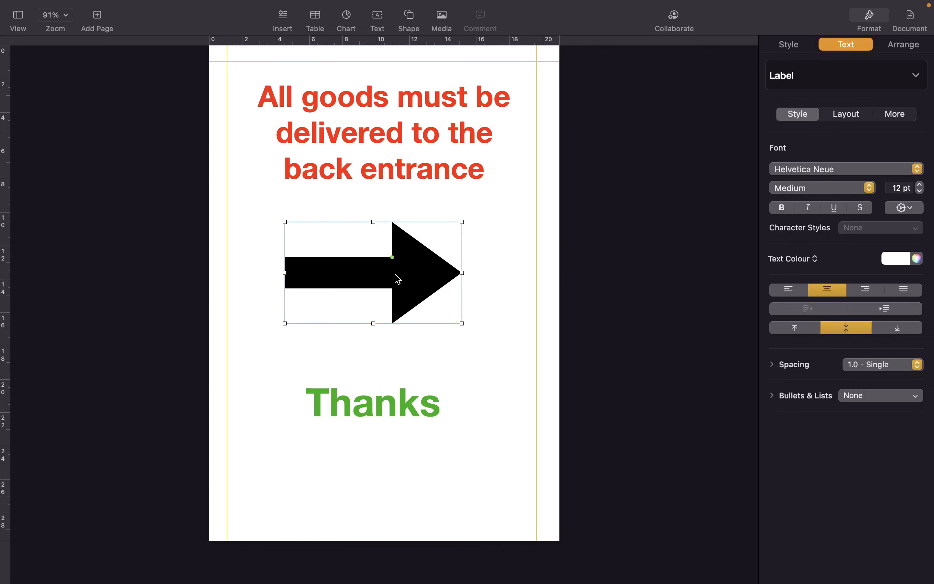
click(411, 18)
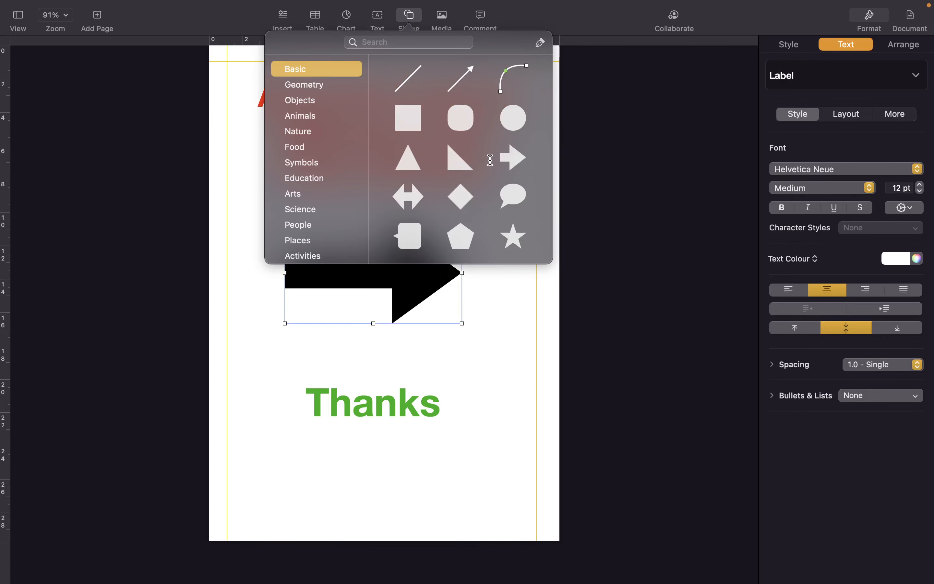
scroll(489, 156, down, 3)
scroll(499, 81, up, 3)
click(308, 130)
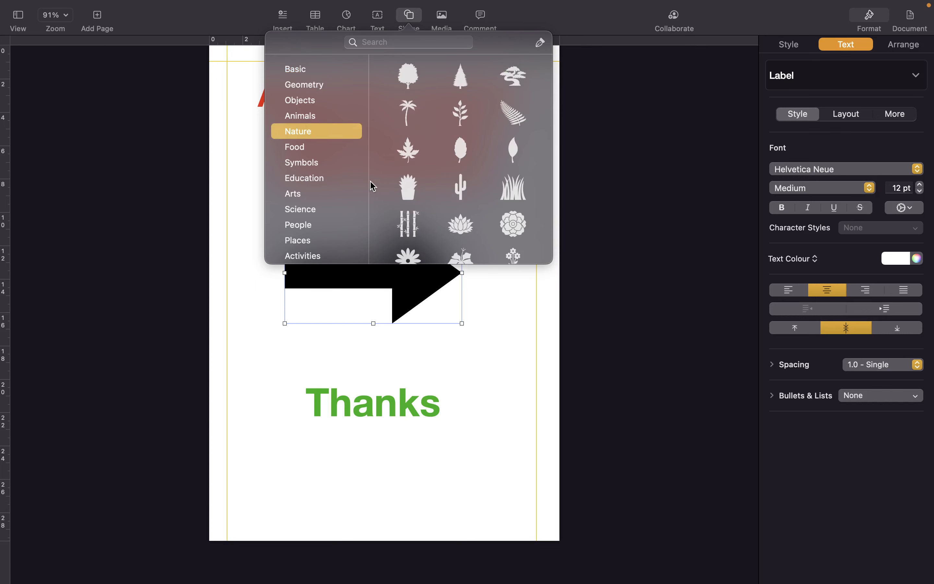
scroll(359, 183, down, 3)
scroll(359, 183, up, 3)
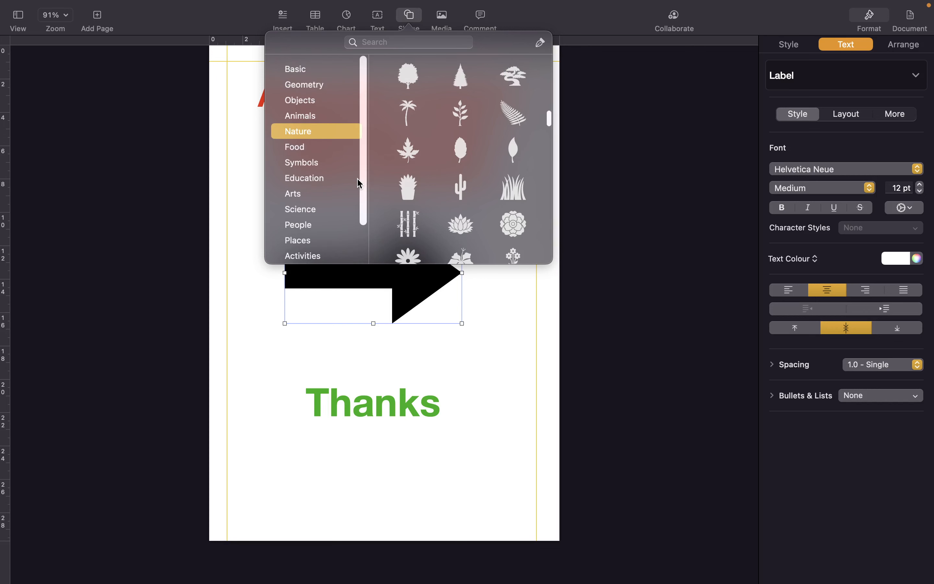
click(585, 156)
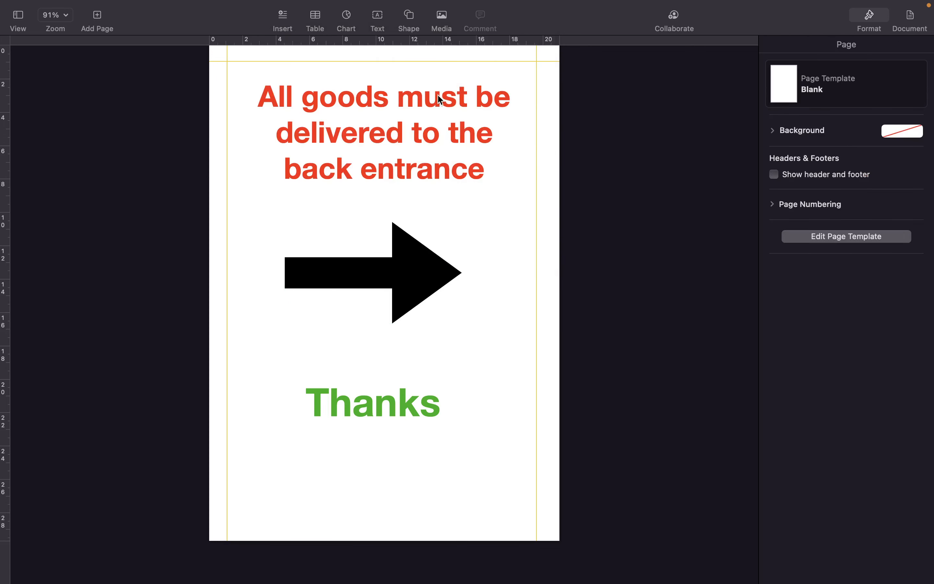